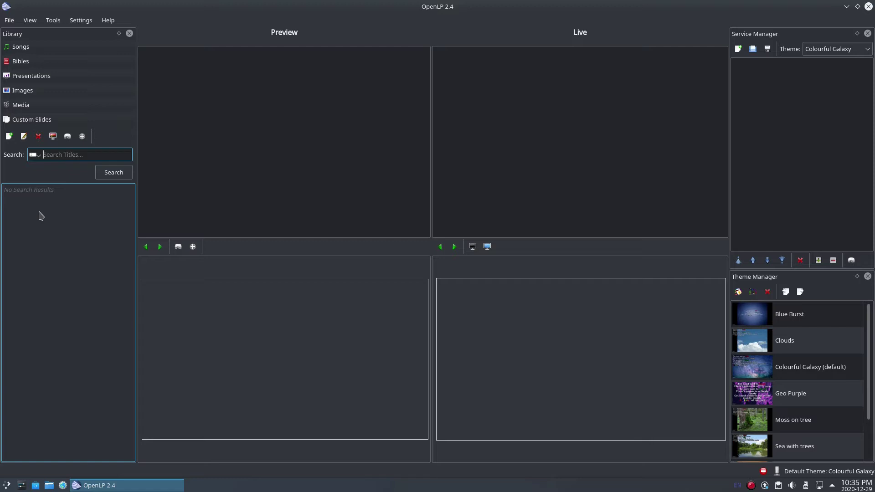
# - Create a new custom slide and title it 'Nicene Creed'
pyautogui.click(9, 137)
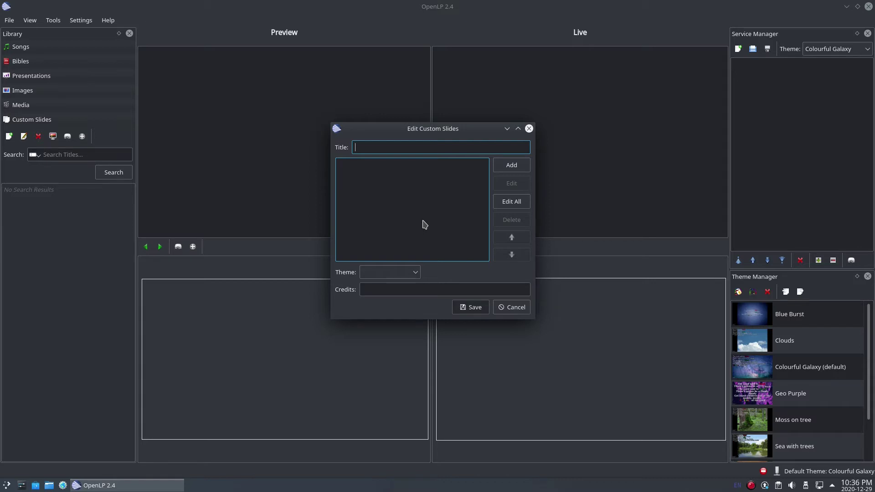
pyautogui.write('Nicene Creed')
# - Add a slide with the creed's opening lines, 'We believe in one God…' through 'visible and invisible.'
pyautogui.click(511, 165)
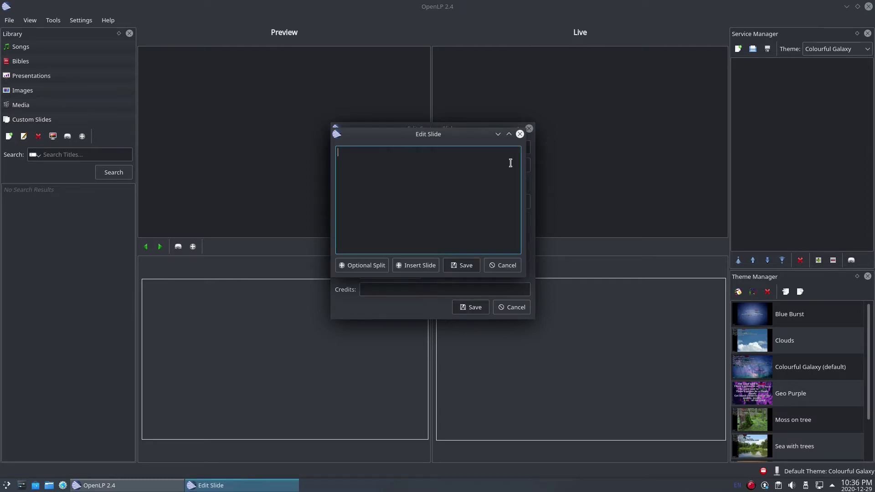
pyautogui.write('We ')
pyautogui.write('belie')
pyautogui.write('ve ')
pyautogui.write('in one God, ')
pyautogui.write('the Father almi')
pyautogui.write('ghty, ')
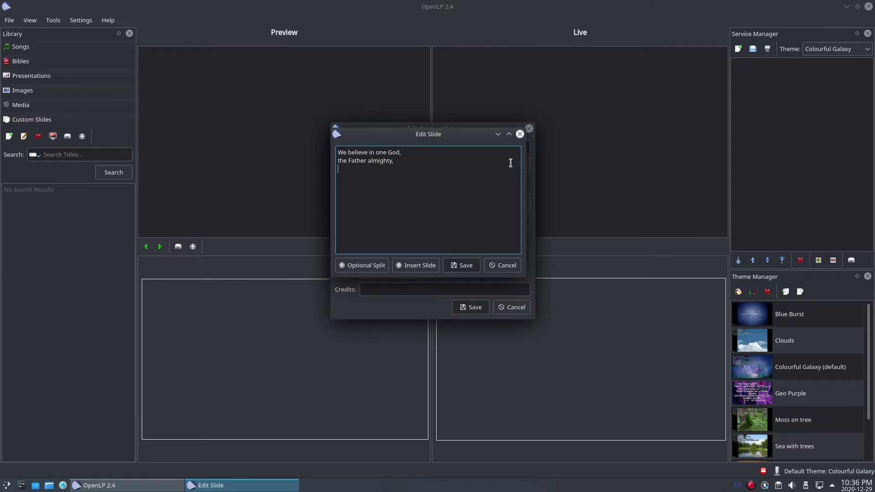
pyautogui.write('maker of he')
pyautogui.write('aven and ea')
pyautogui.write('rth, ')
pyautogui.write('of all things ')
pyautogui.write('vi')
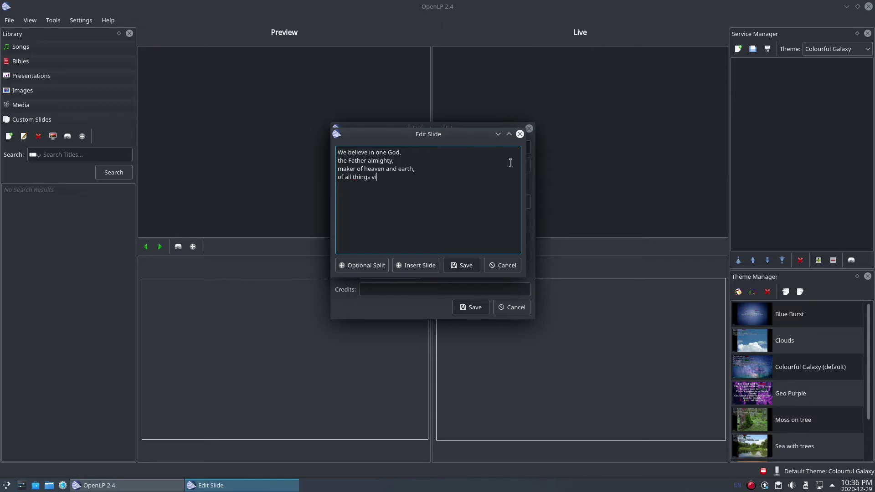
pyautogui.write('sible and invisible.')
# - Save the opening lines as the first slide, then reopen all the slide text for editing
pyautogui.click(467, 266)
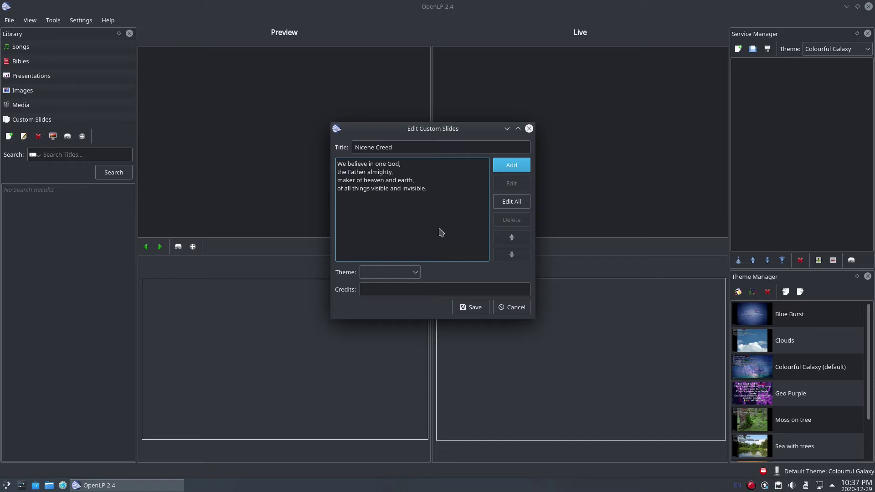
pyautogui.click(514, 202)
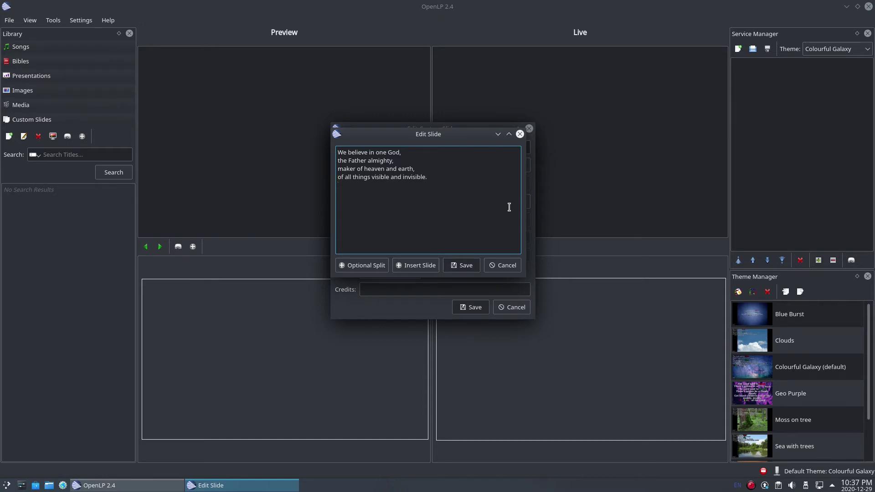
# - Paste the rest of the creed and insert slide splits after 'visible and invisible.' and 'all things were made.'
pyautogui.hotkey('ctrl', 'v')
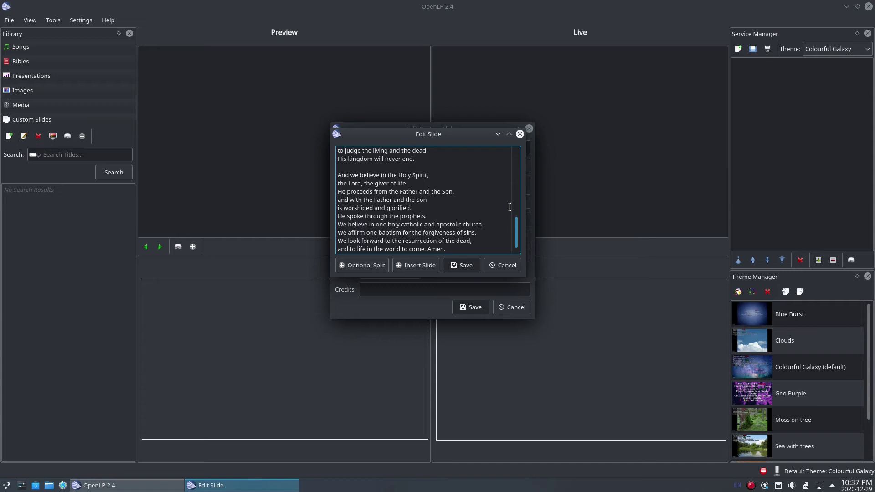
pyautogui.moveTo(516, 235); pyautogui.dragTo(522, 156)
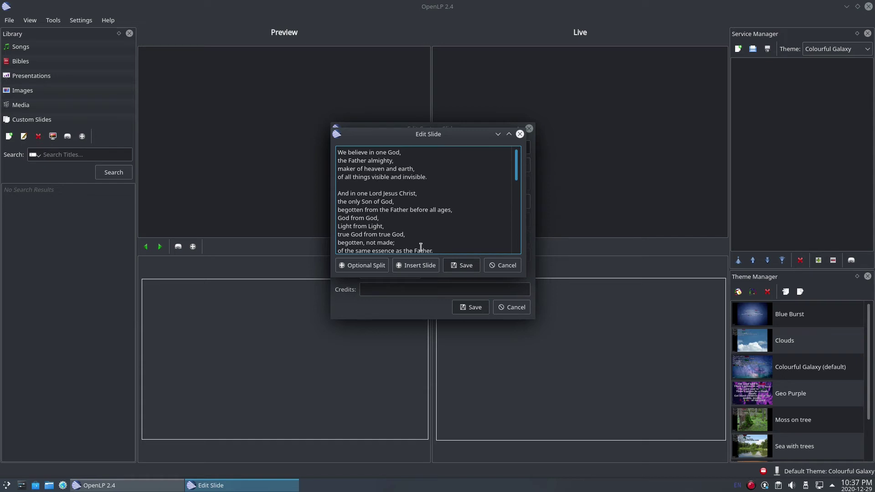
pyautogui.click(415, 265)
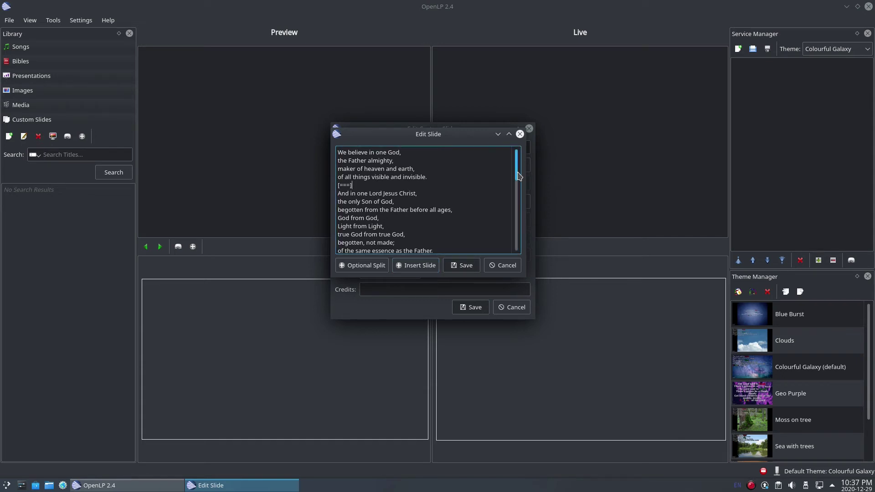
pyautogui.moveTo(517, 179); pyautogui.dragTo(516, 191)
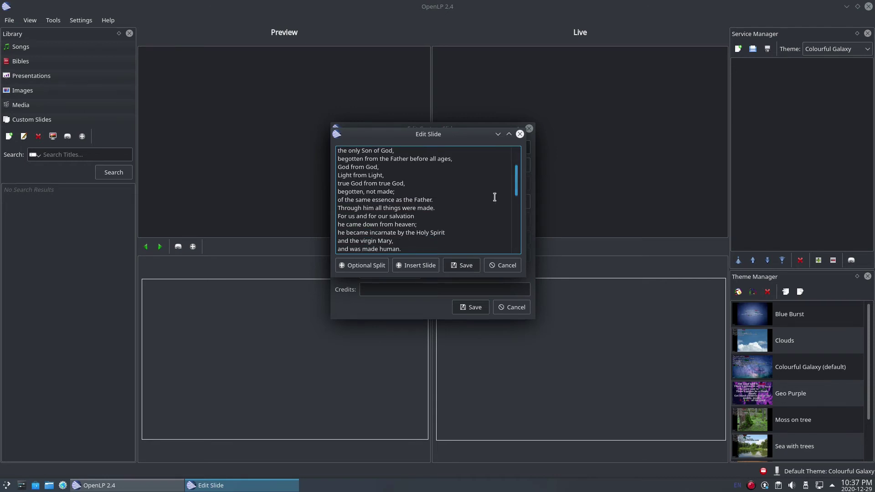
pyautogui.click(441, 208)
pyautogui.press('Return')
pyautogui.click(426, 267)
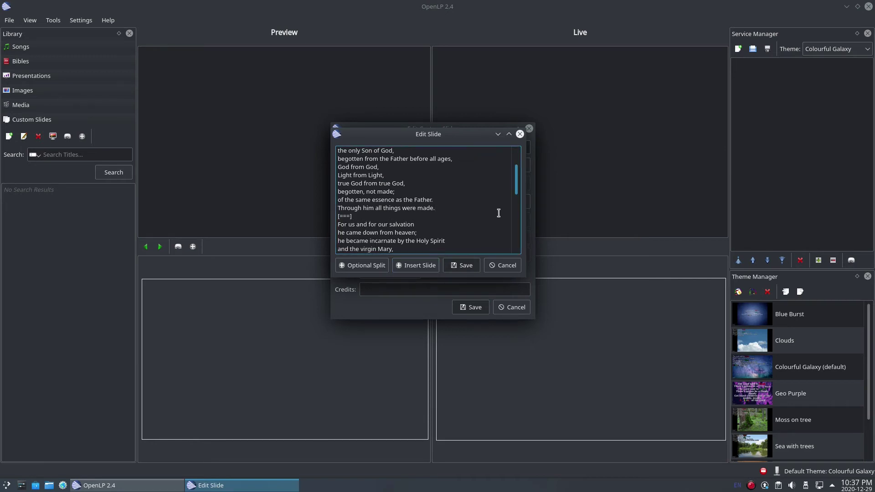
# - Insert slide splits after 'was buried.', 'will never end.' and 'worshiped and glorified.'
pyautogui.moveTo(518, 192); pyautogui.dragTo(517, 215)
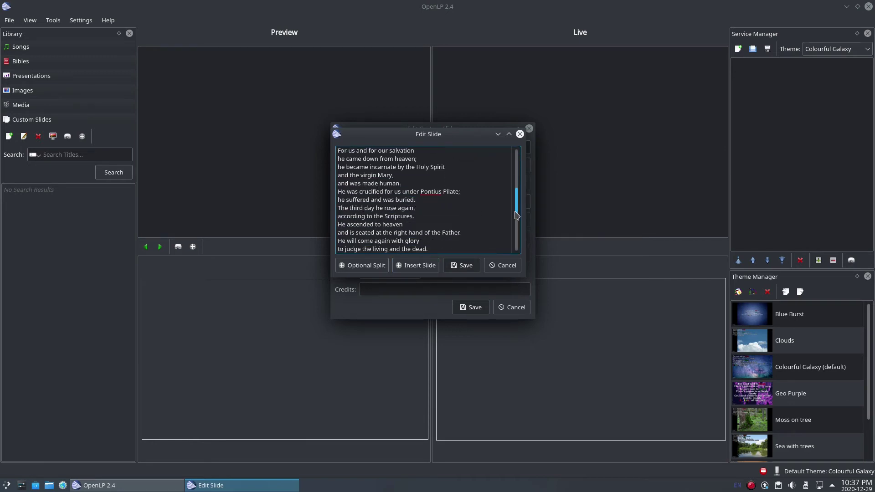
pyautogui.click(426, 199)
pyautogui.press('Return')
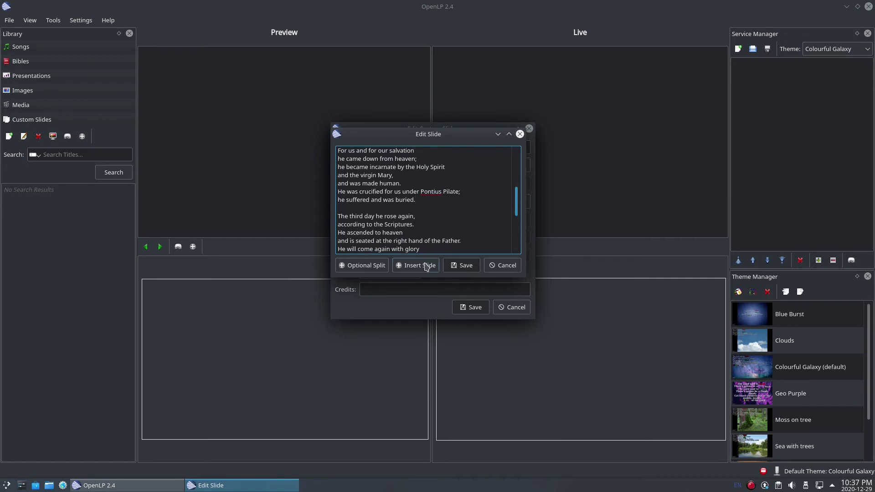
pyautogui.click(426, 265)
pyautogui.moveTo(519, 209); pyautogui.dragTo(518, 224)
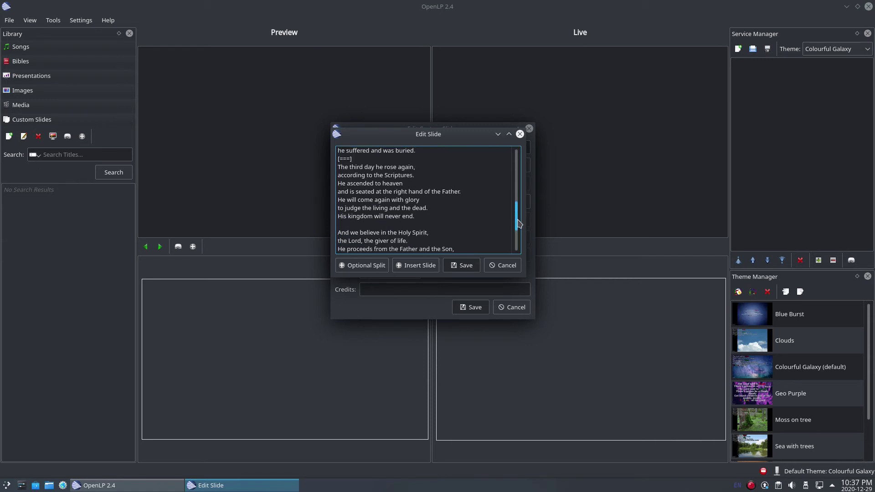
pyautogui.click(407, 266)
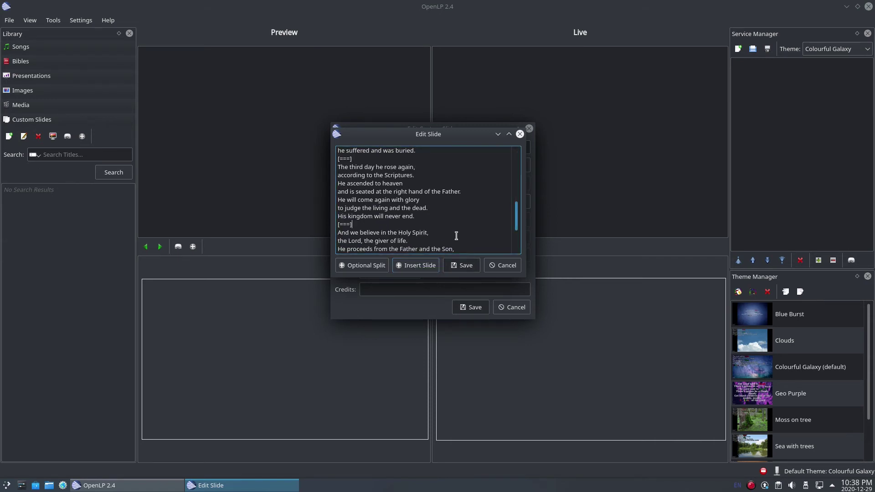
pyautogui.scroll(-3, 519, 223)
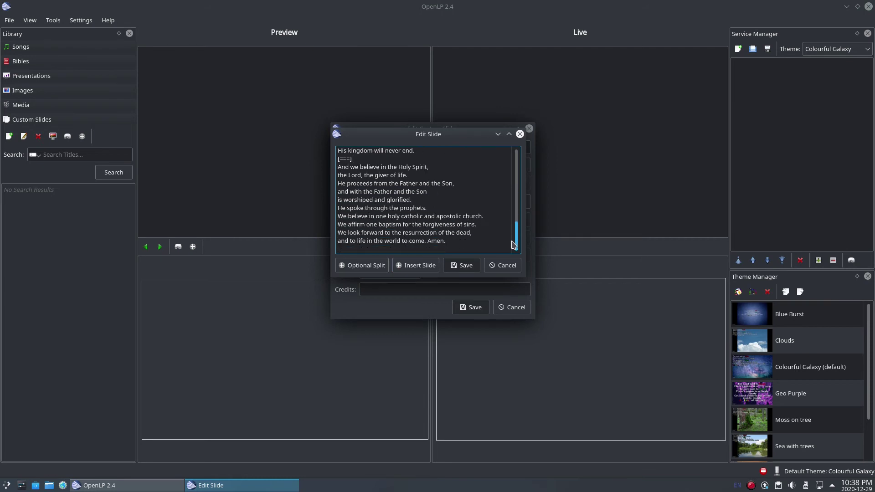
pyautogui.click(446, 201)
pyautogui.press('Return')
pyautogui.click(415, 266)
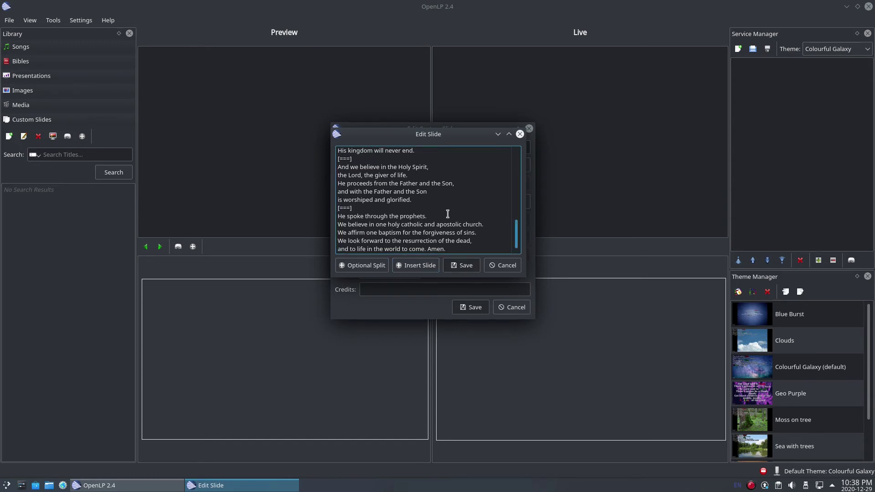
# - Save the split creed text, leaving the theme set to the blank entry and credits empty
pyautogui.click(460, 265)
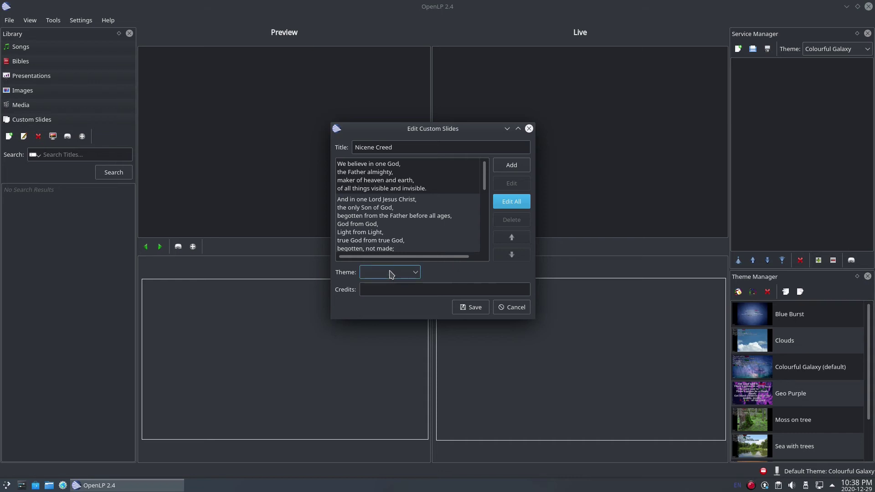
pyautogui.click(391, 273)
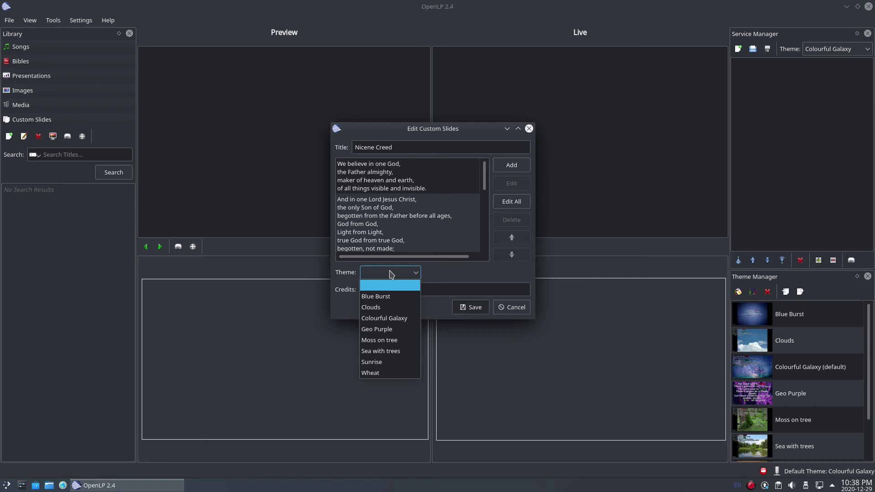
pyautogui.click(390, 273)
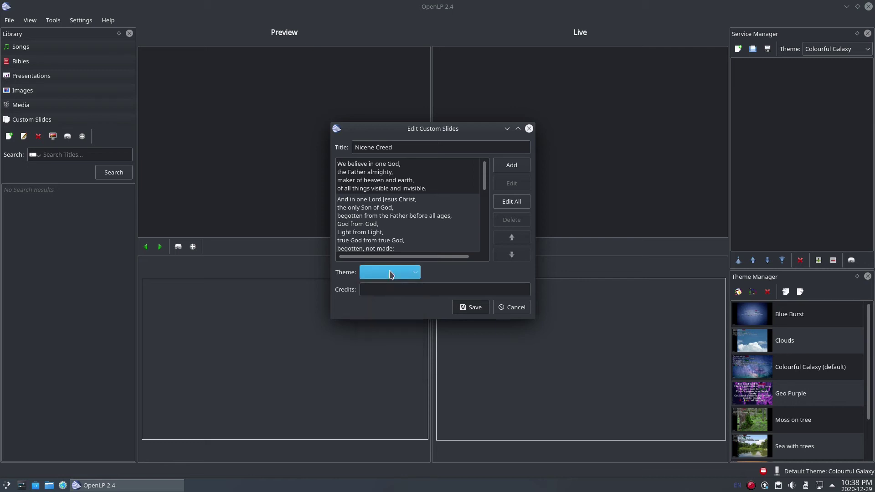
pyautogui.click(416, 292)
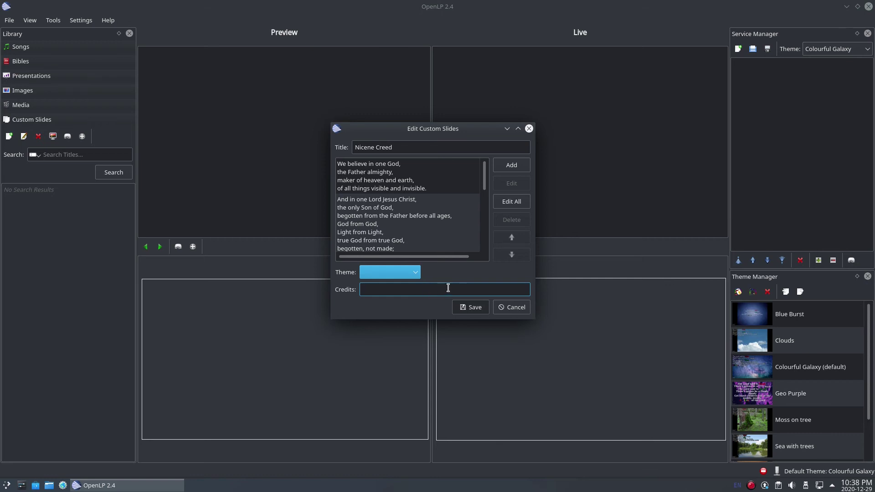
pyautogui.click(475, 307)
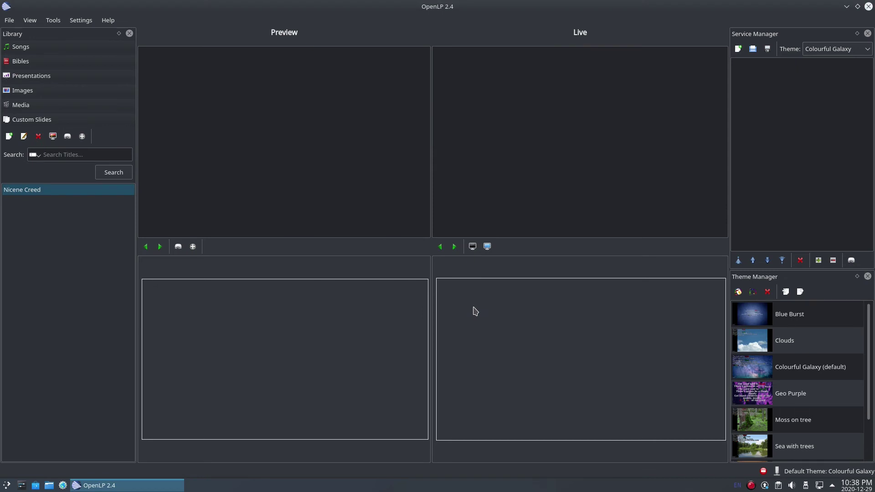
pyautogui.click(82, 191)
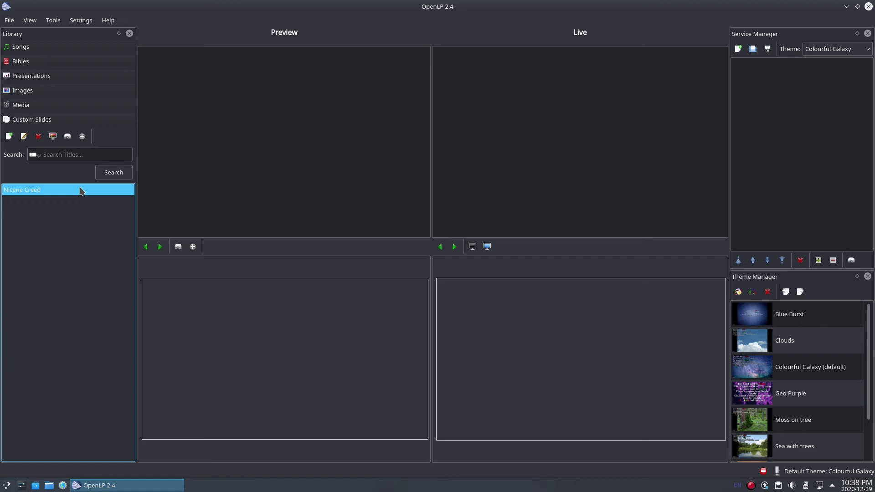
pyautogui.click(24, 137)
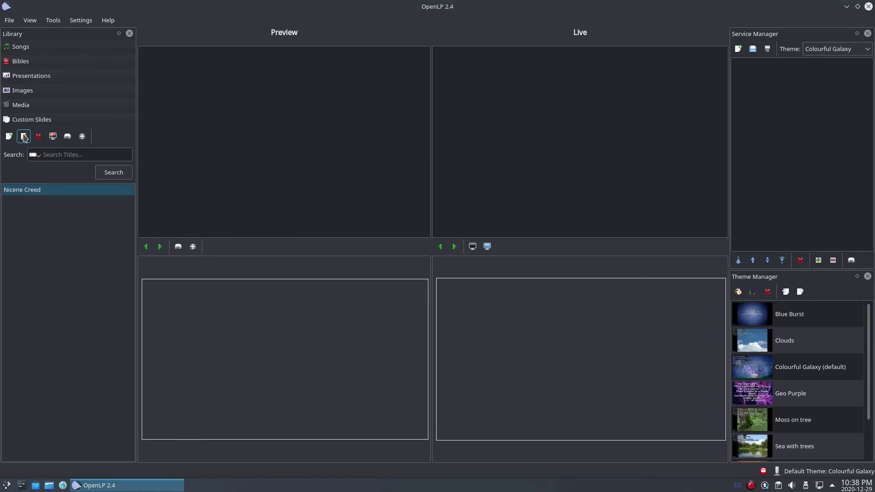
pyautogui.click(512, 320)
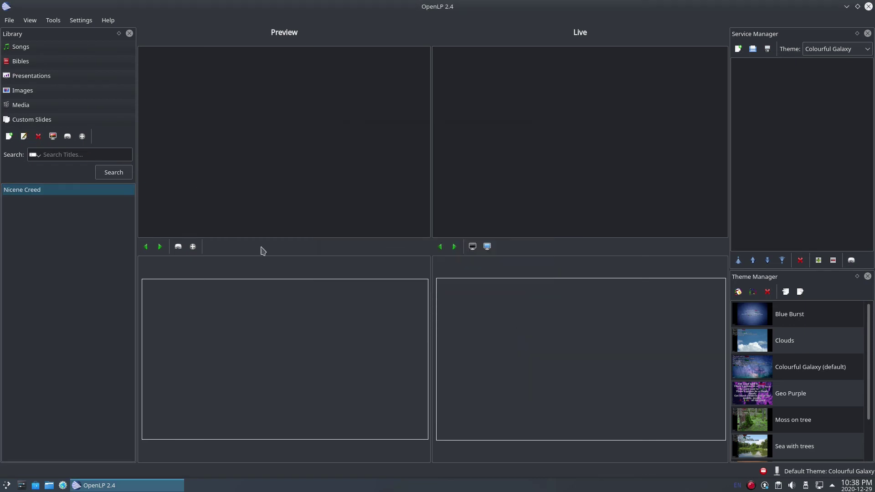
pyautogui.rightClick(80, 192)
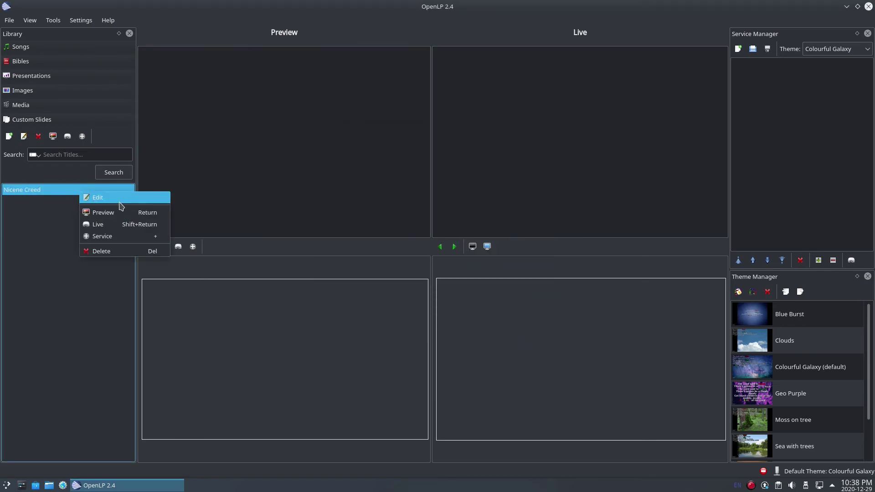
pyautogui.click(46, 234)
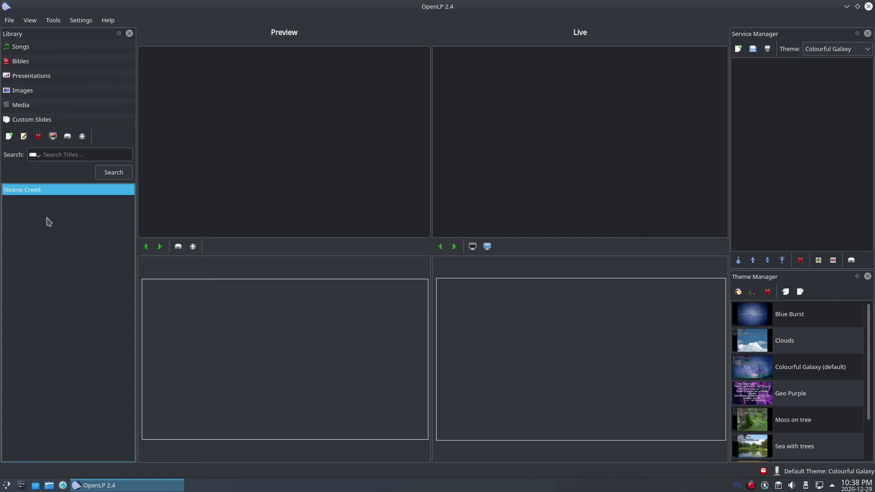
# - Search custom slides for 'Nicene', drag the Nicene Creed into the service, and show it live
pyautogui.click(70, 154)
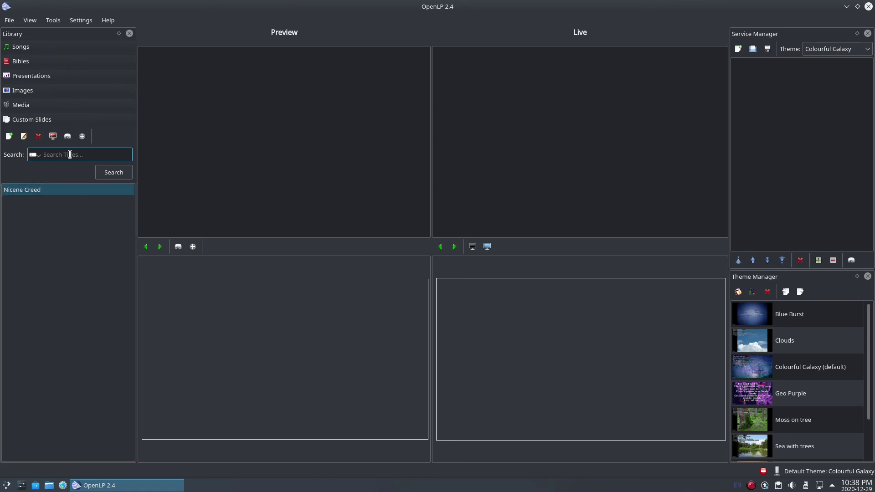
pyautogui.write('Nicene')
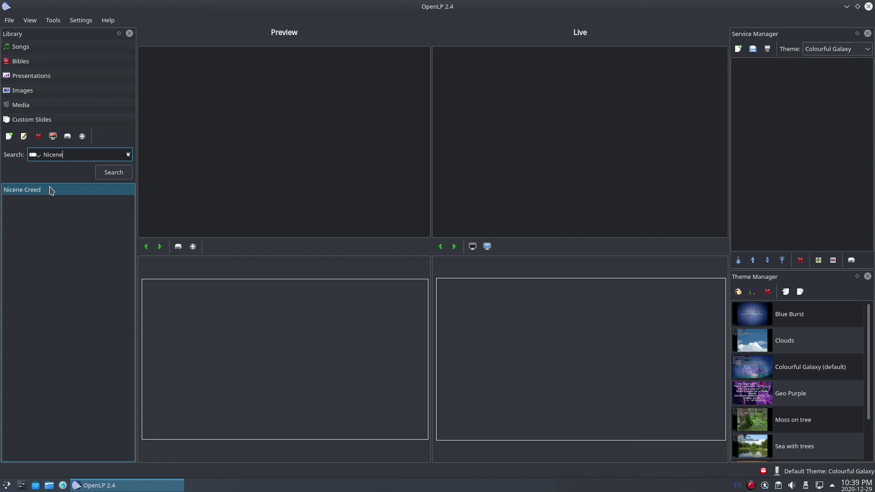
pyautogui.click(52, 191)
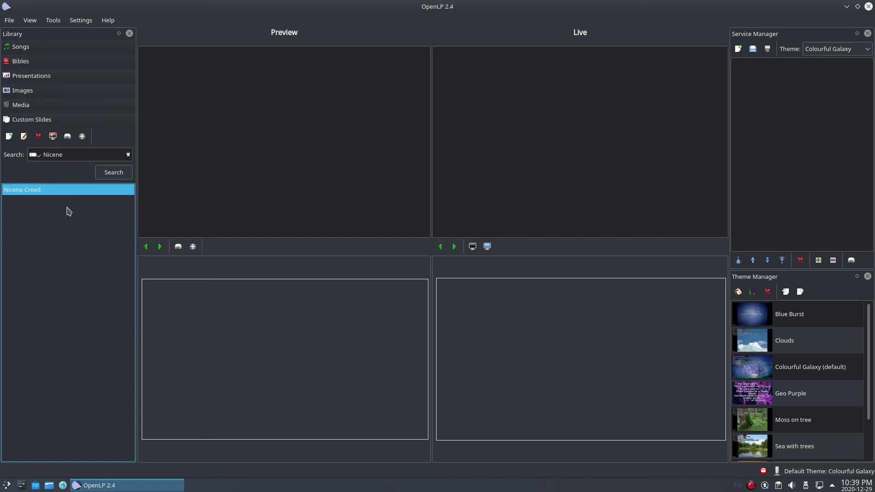
pyautogui.moveTo(61, 189); pyautogui.dragTo(783, 116)
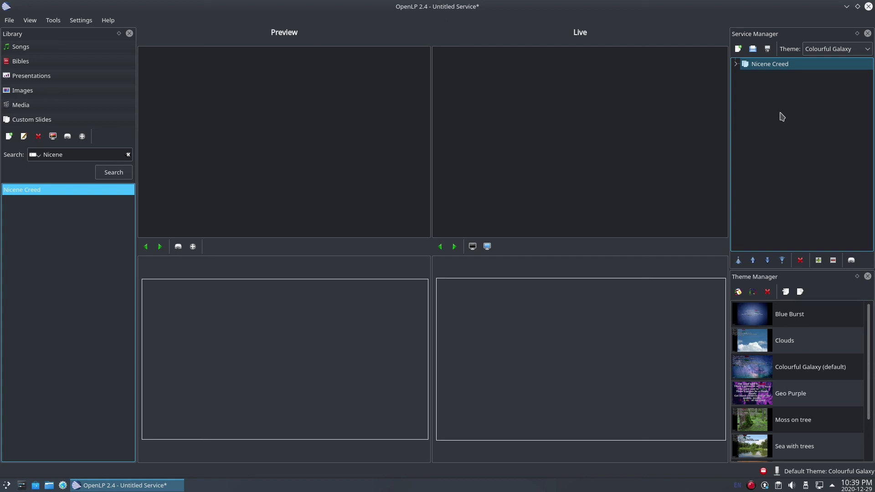
pyautogui.doubleClick(777, 65)
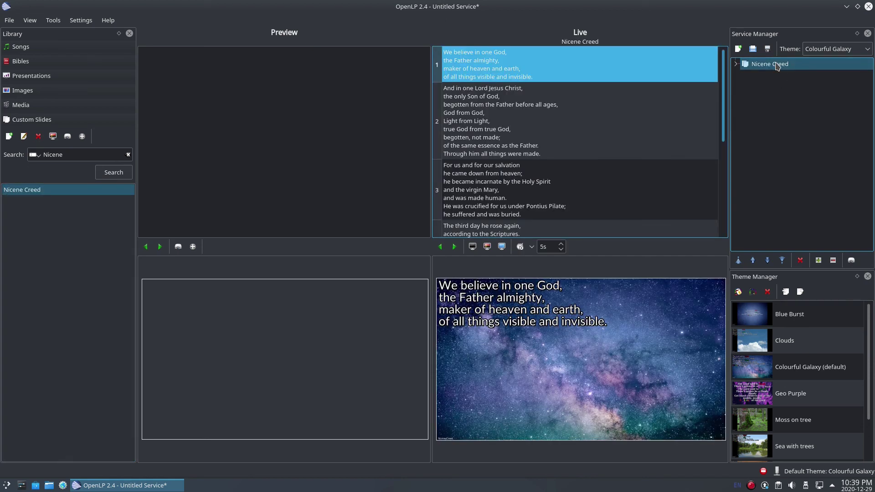